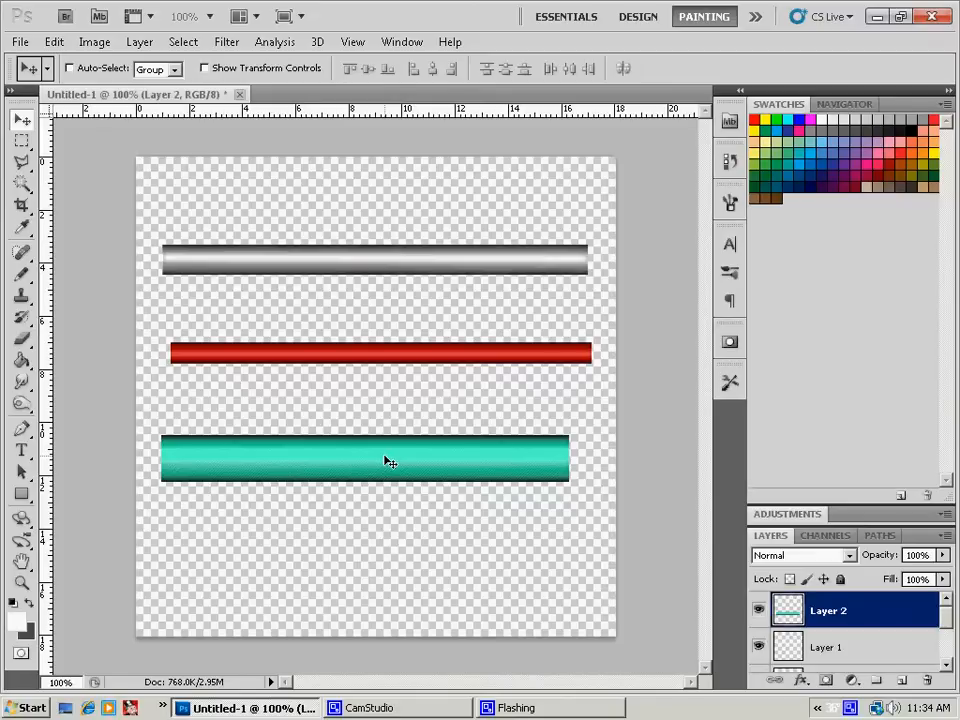
Create a new document 512 pixels wide and 512 pixels high.
{"action": "left_click", "coordinate": [19, 42]}
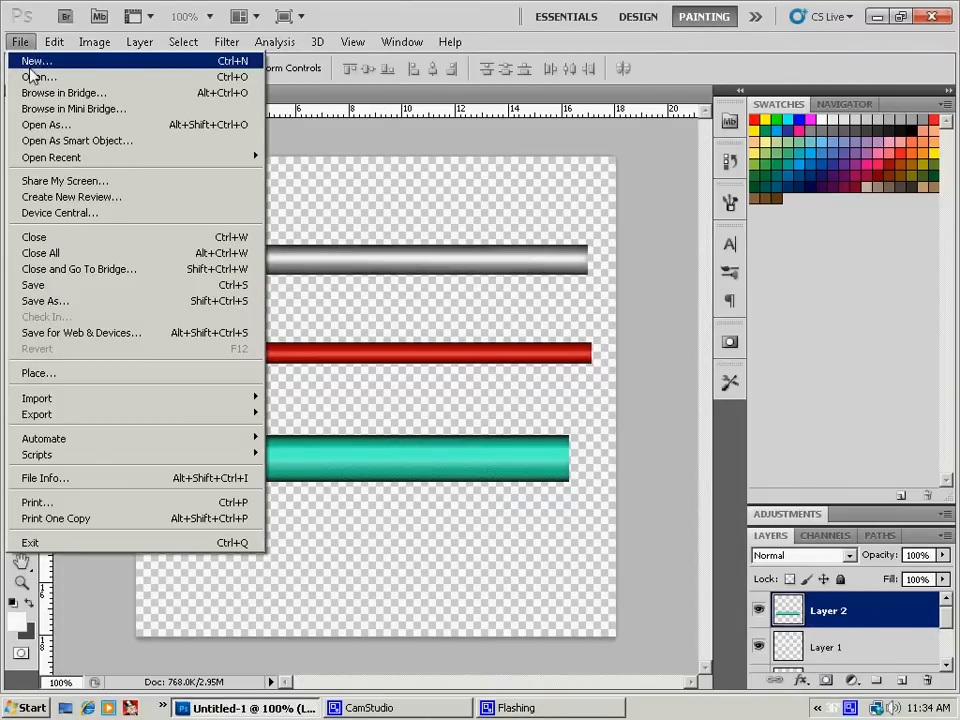
{"action": "left_click", "coordinate": [32, 64]}
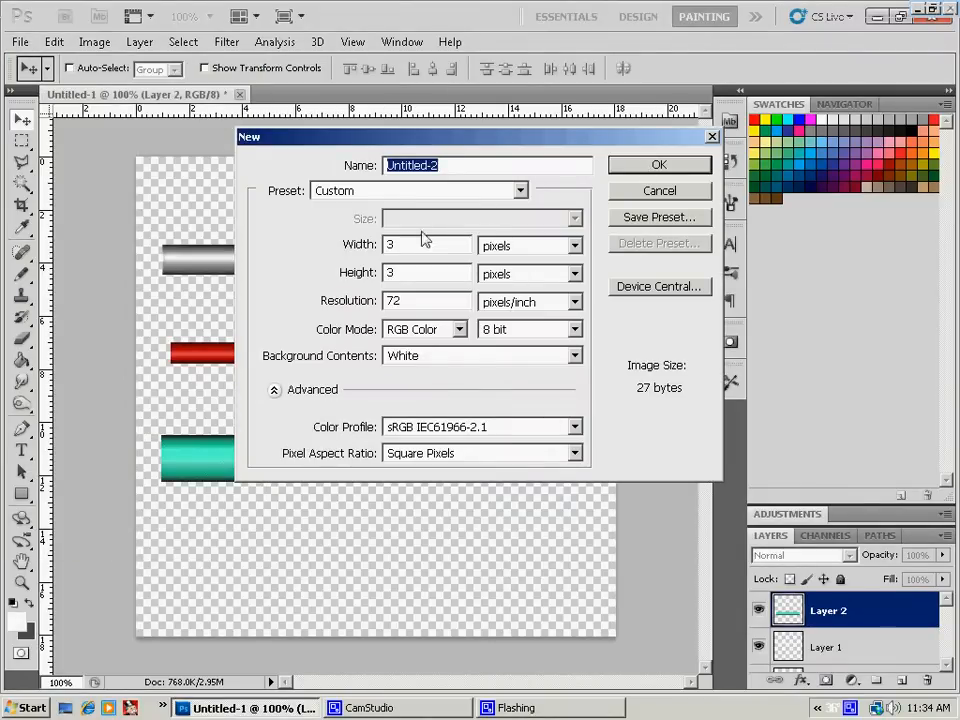
{"action": "key", "text": "Tab"}
{"action": "type", "text": "512"}
{"action": "key", "text": "Tab"}
{"action": "type", "text": "512"}
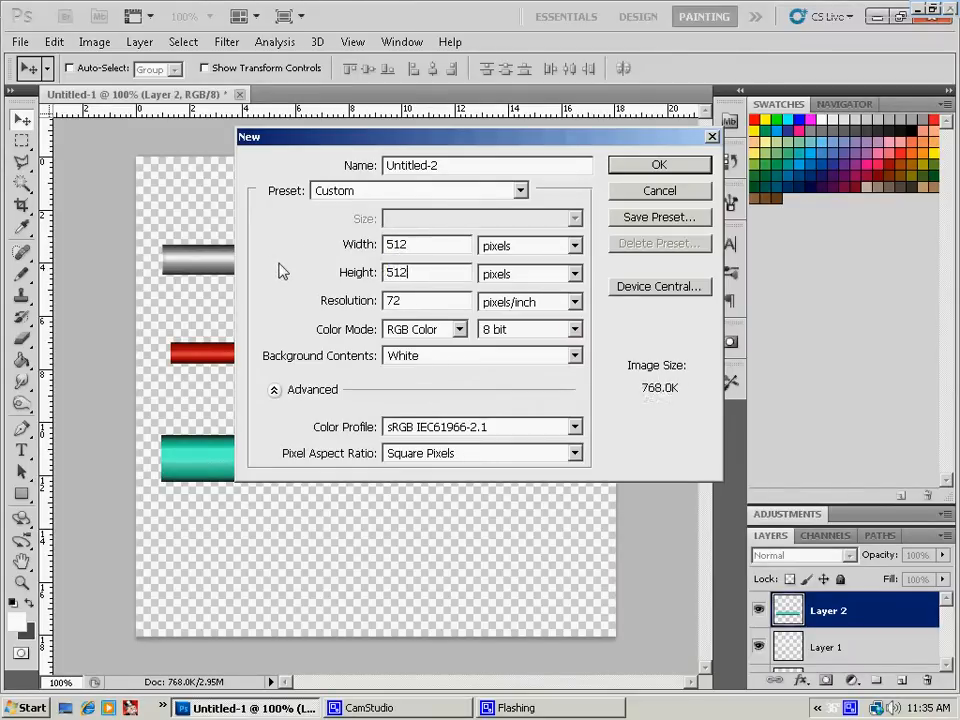
{"action": "left_click", "coordinate": [643, 168]}
Set the foreground color to a medium purple in the Color Picker.
{"action": "left_click", "coordinate": [15, 624]}
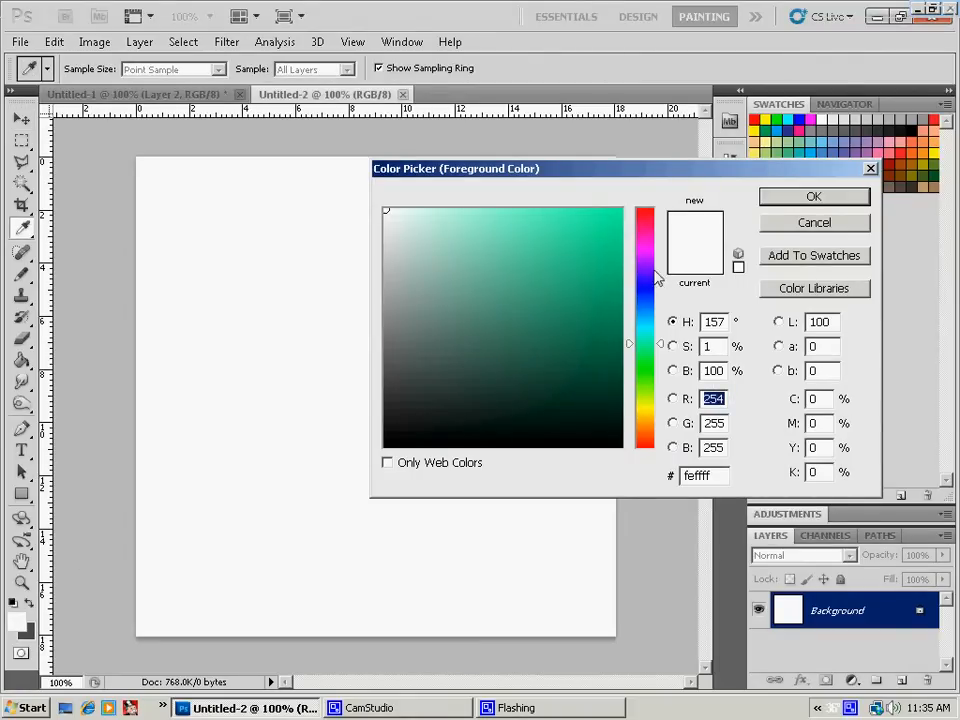
{"action": "left_click", "coordinate": [648, 264]}
{"action": "left_click", "coordinate": [539, 316]}
{"action": "left_click", "coordinate": [814, 196]}
Select a wide rectangular band about 15 by 1.7 cm slightly above the canvas center and add a new layer.
{"action": "left_click", "coordinate": [22, 140]}
{"action": "left_click_drag", "start_coordinate": [189, 311], "coordinate": [588, 361]}
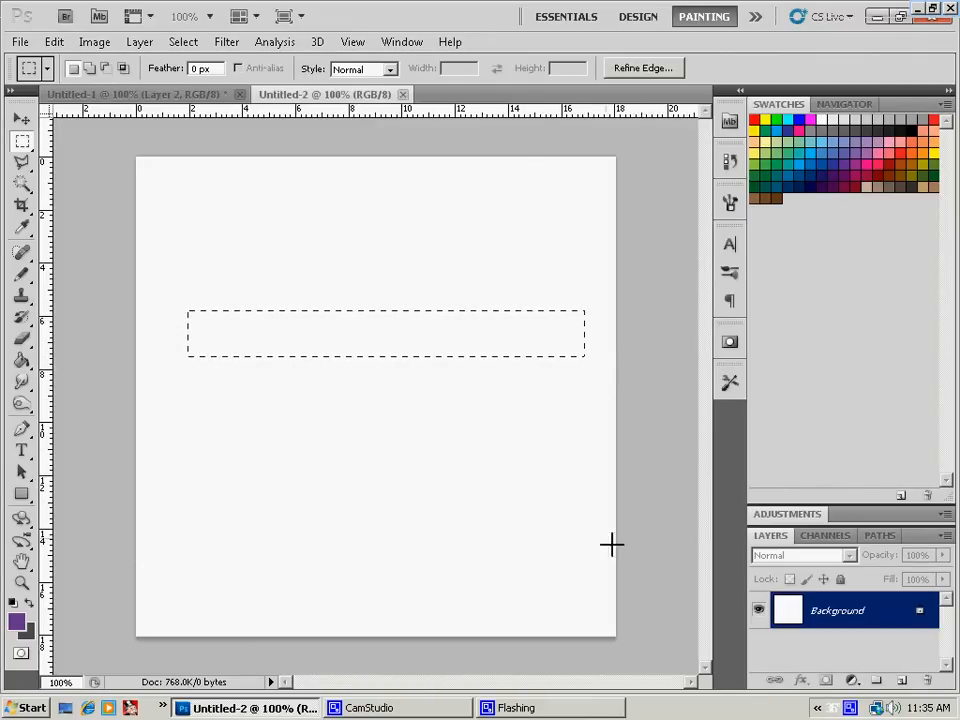
{"action": "left_click", "coordinate": [902, 682]}
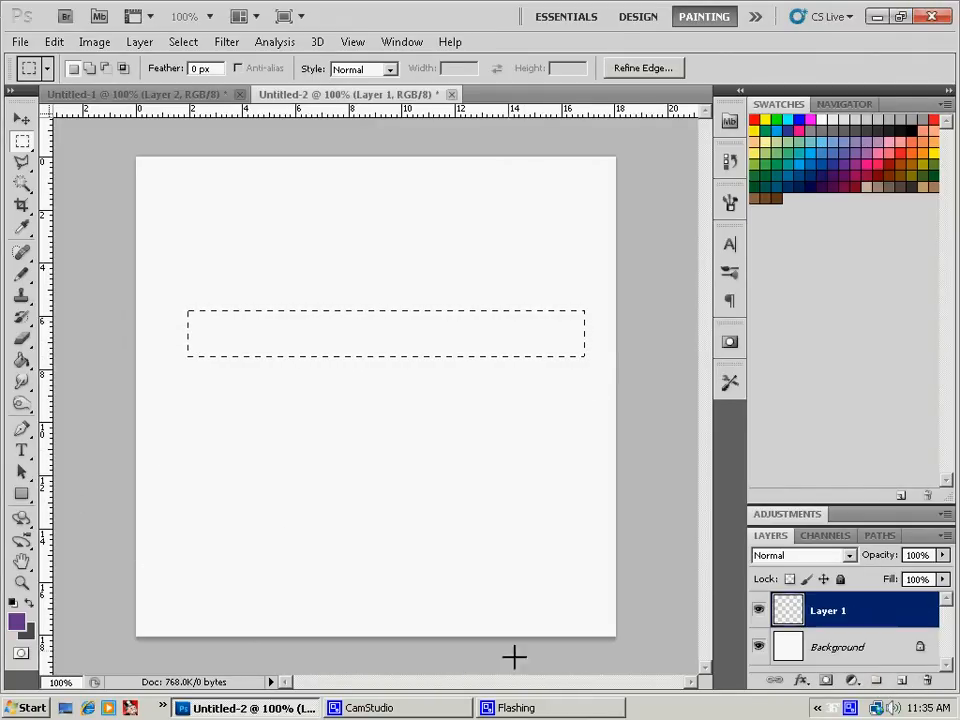
Fill the rectangular selection with the purple foreground color using the Paint Bucket.
{"action": "left_click", "coordinate": [22, 360]}
{"action": "left_click", "coordinate": [128, 69]}
{"action": "left_click", "coordinate": [95, 84]}
{"action": "left_click", "coordinate": [299, 330]}
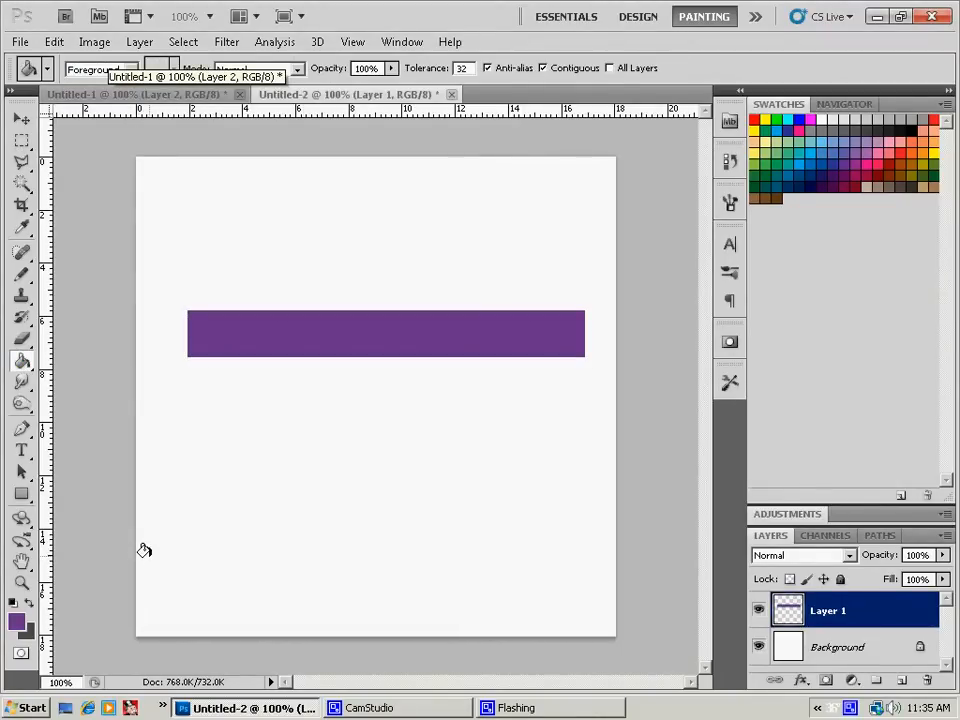
Dodge a bright horizontal streak along the full length of the purple bar's middle.
{"action": "left_click", "coordinate": [22, 402]}
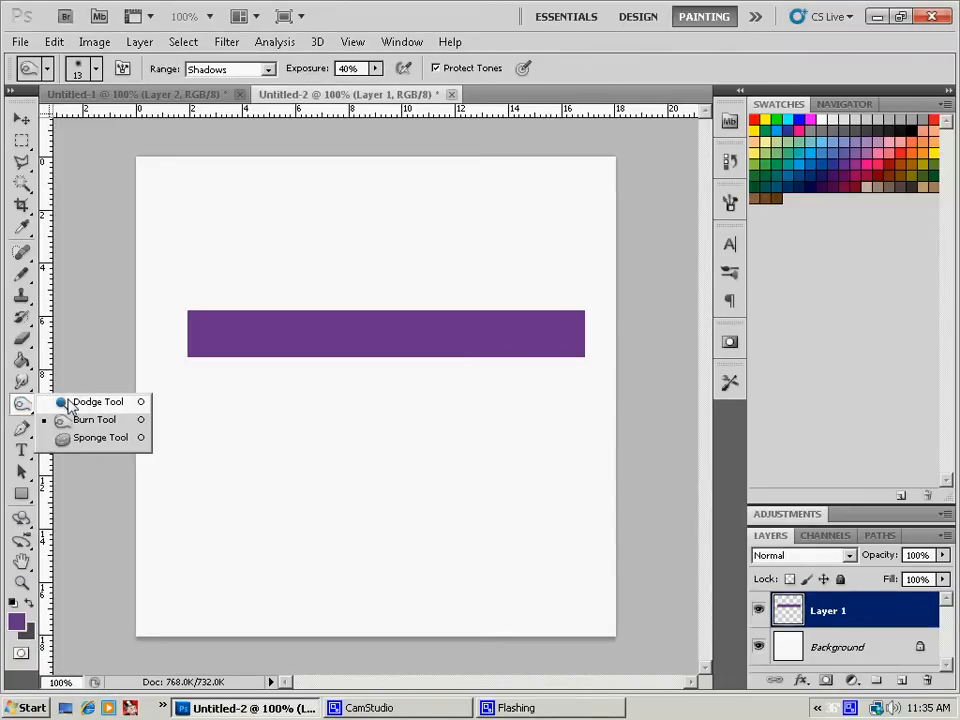
{"action": "left_click", "coordinate": [64, 401]}
{"action": "left_click_drag", "start_coordinate": [186, 336], "coordinate": [595, 341]}
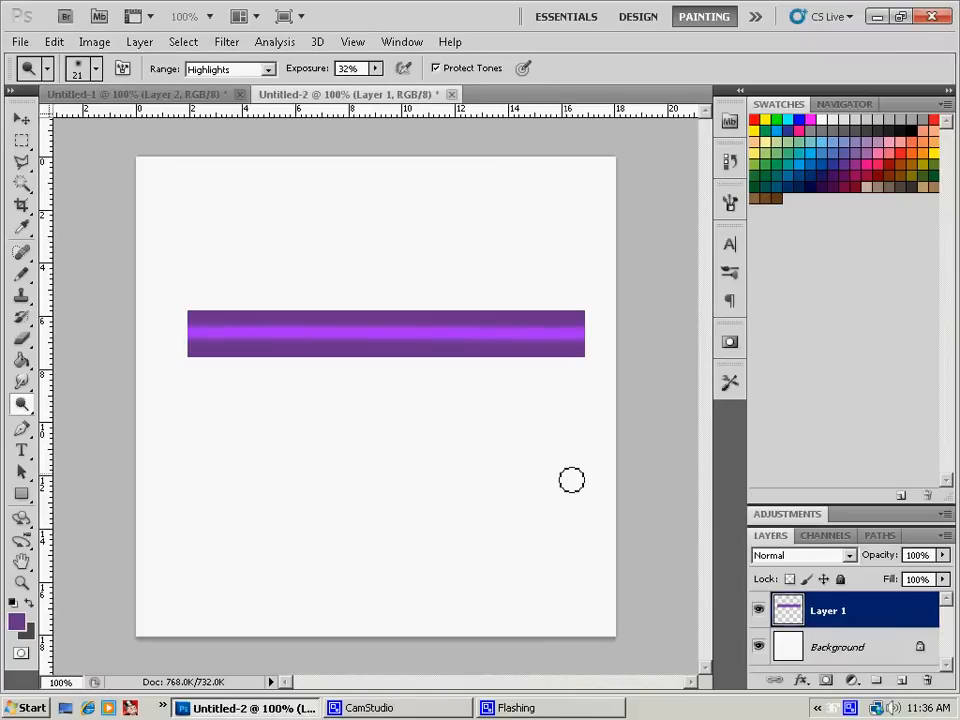
Burn dark shading bands along the purple bar above and below its bright center streak.
{"action": "right_click", "coordinate": [25, 407]}
{"action": "left_click", "coordinate": [88, 420]}
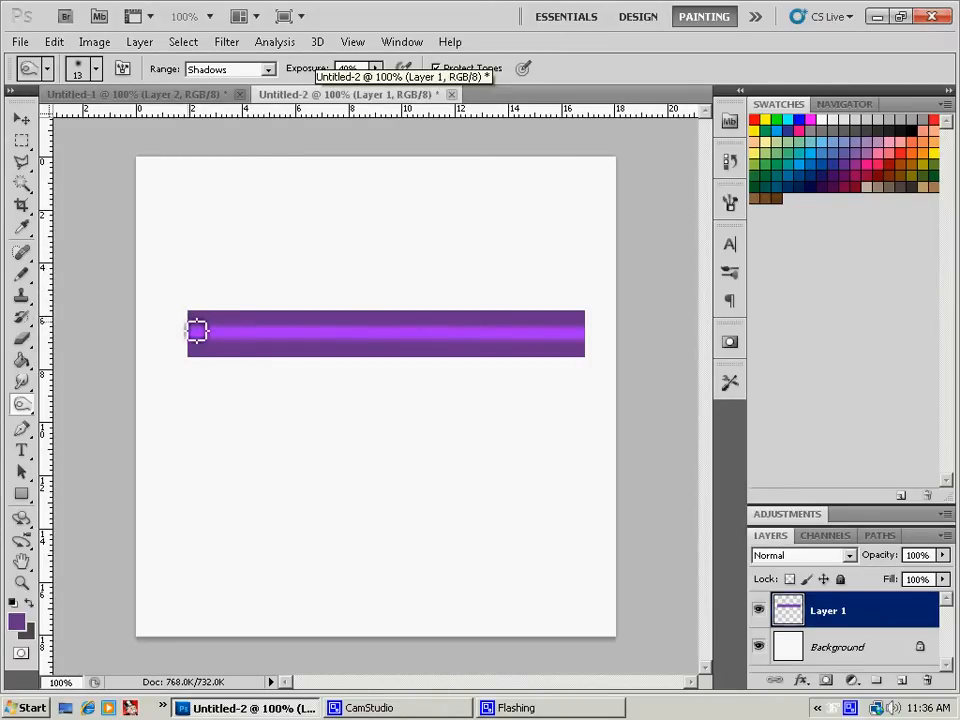
{"action": "left_click_drag", "start_coordinate": [197, 331], "coordinate": [195, 354]}
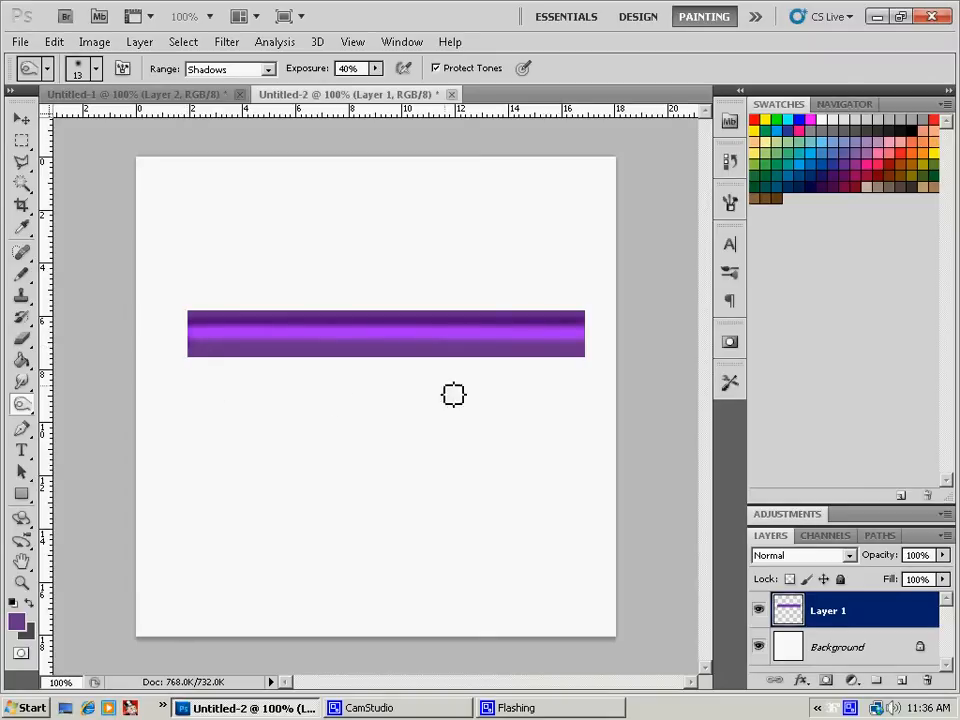
{"action": "left_click", "coordinate": [591, 353], "text": "shift"}
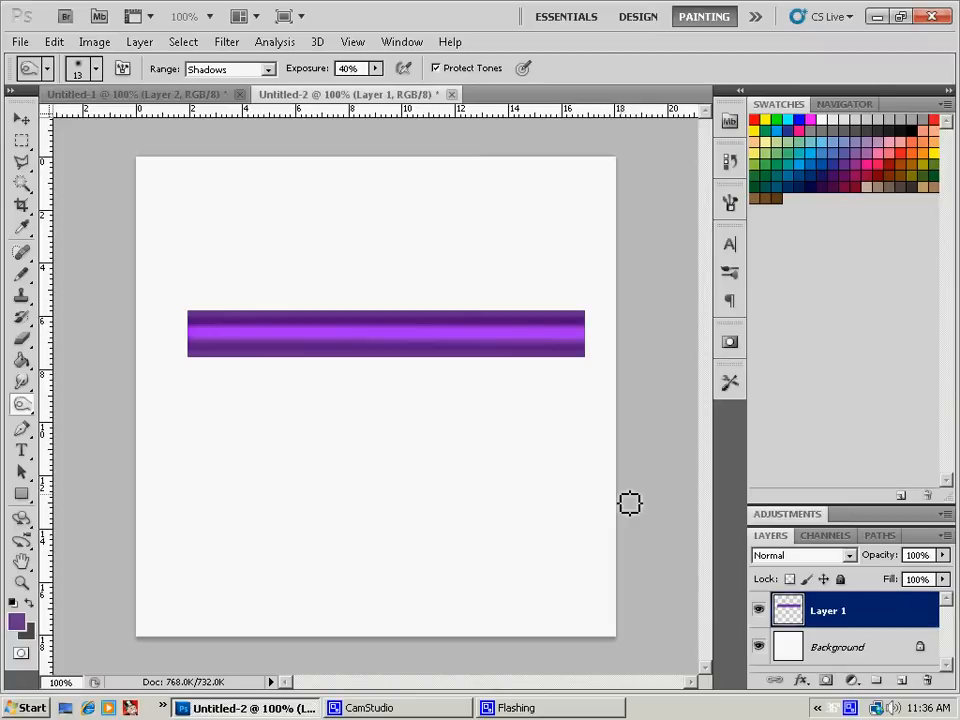
On a new layer, draw a short black-to-transparent linear gradient downward from the canvas's top edge, using the default foreground color.
{"action": "left_click", "coordinate": [903, 680]}
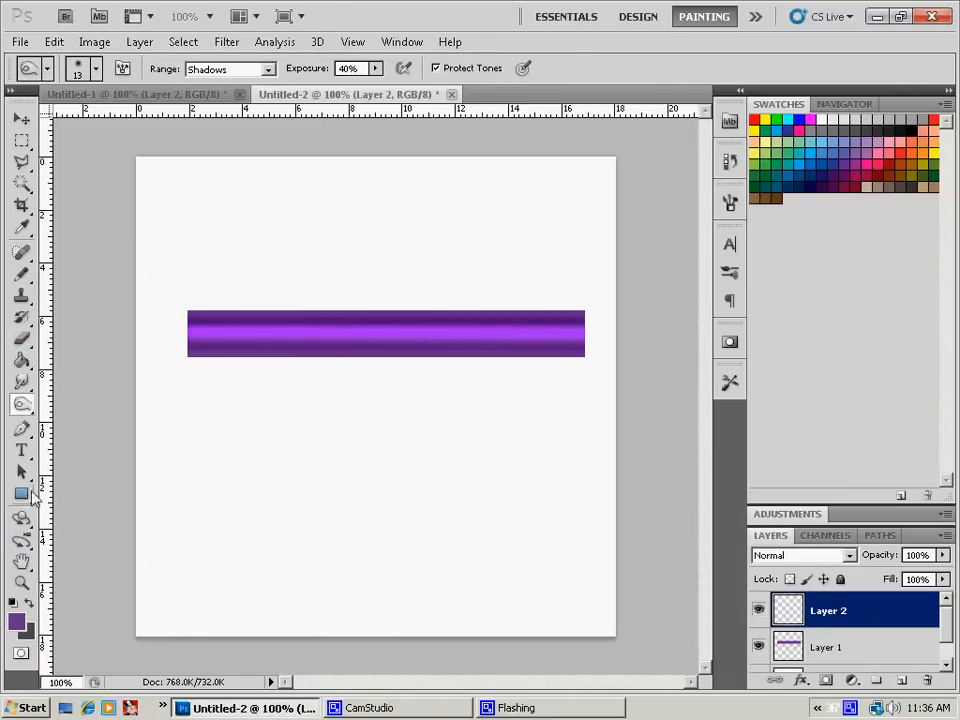
{"action": "left_click", "coordinate": [22, 494]}
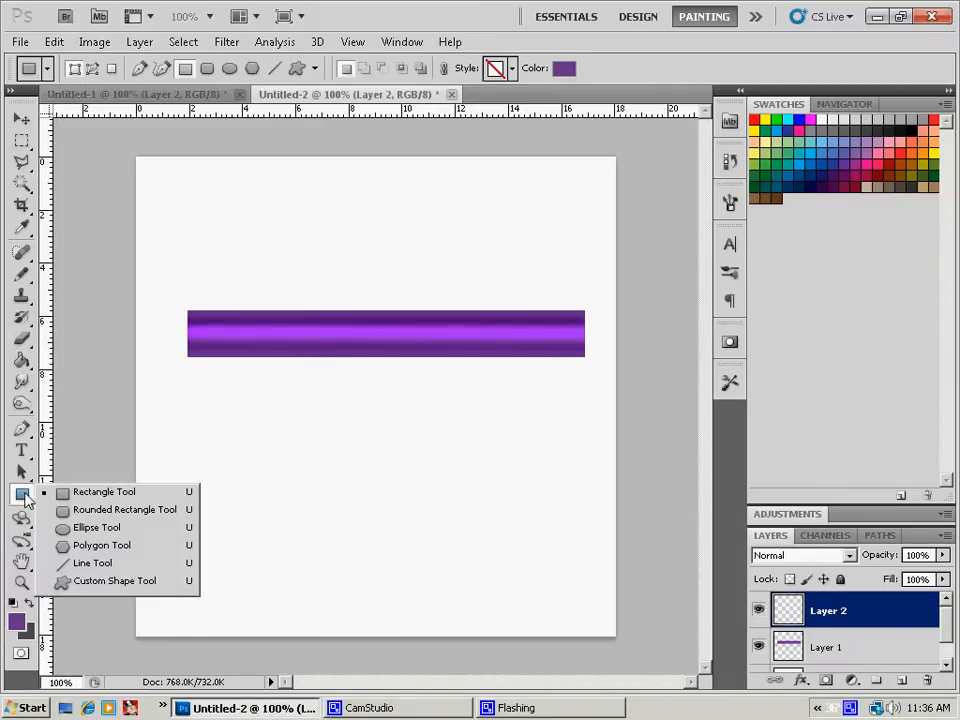
{"action": "left_click", "coordinate": [22, 363]}
{"action": "left_click_drag", "start_coordinate": [22, 363], "coordinate": [95, 358]}
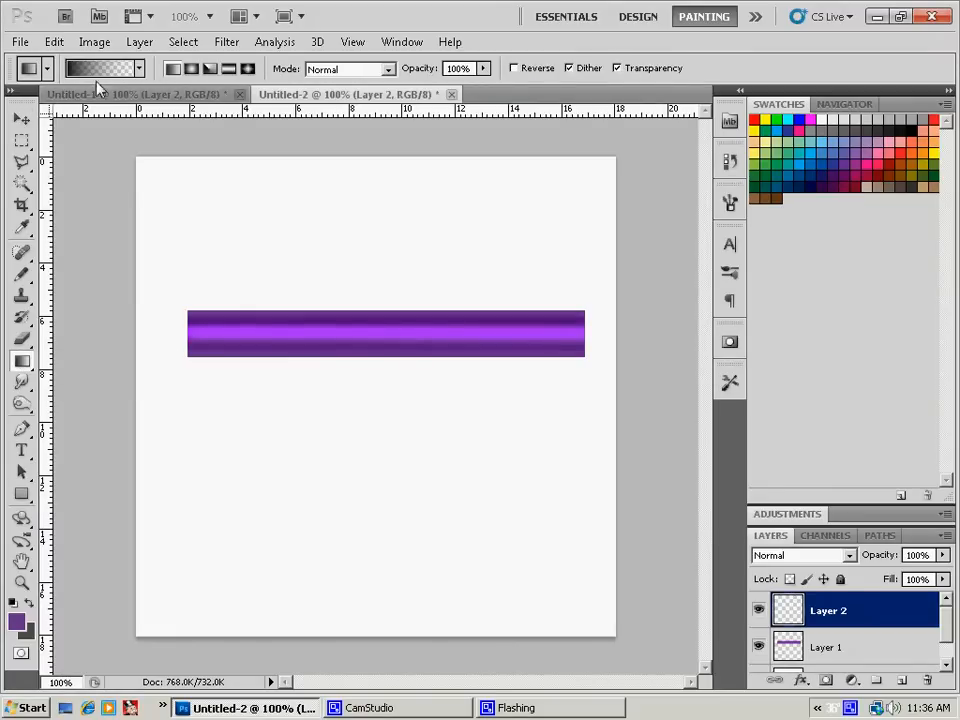
{"action": "left_click", "coordinate": [13, 603]}
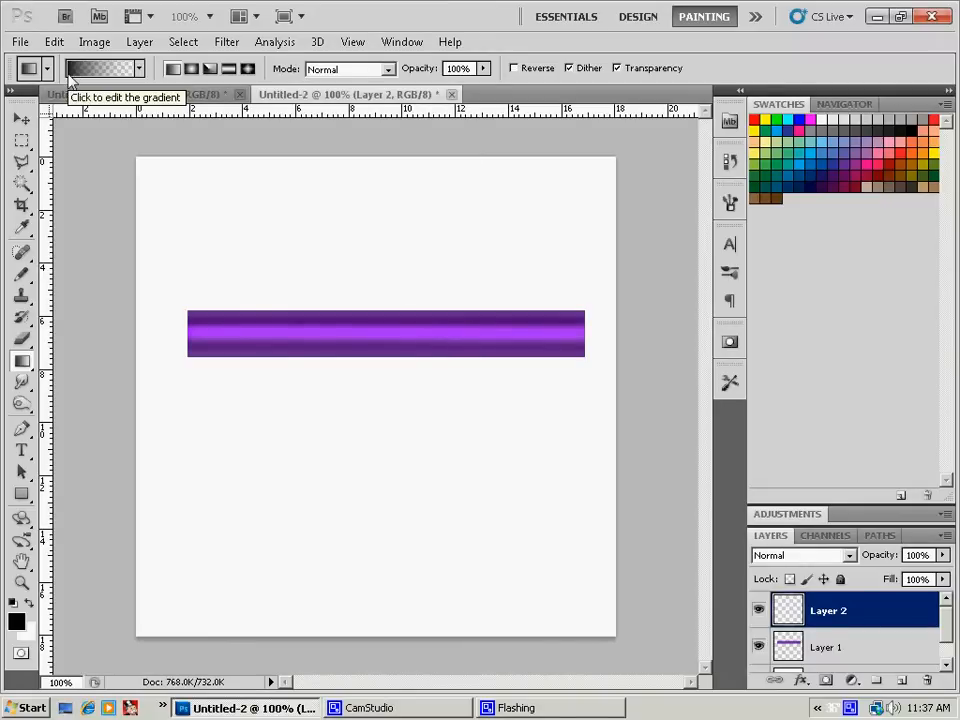
{"action": "left_click", "coordinate": [139, 70]}
{"action": "double_click", "coordinate": [70, 103]}
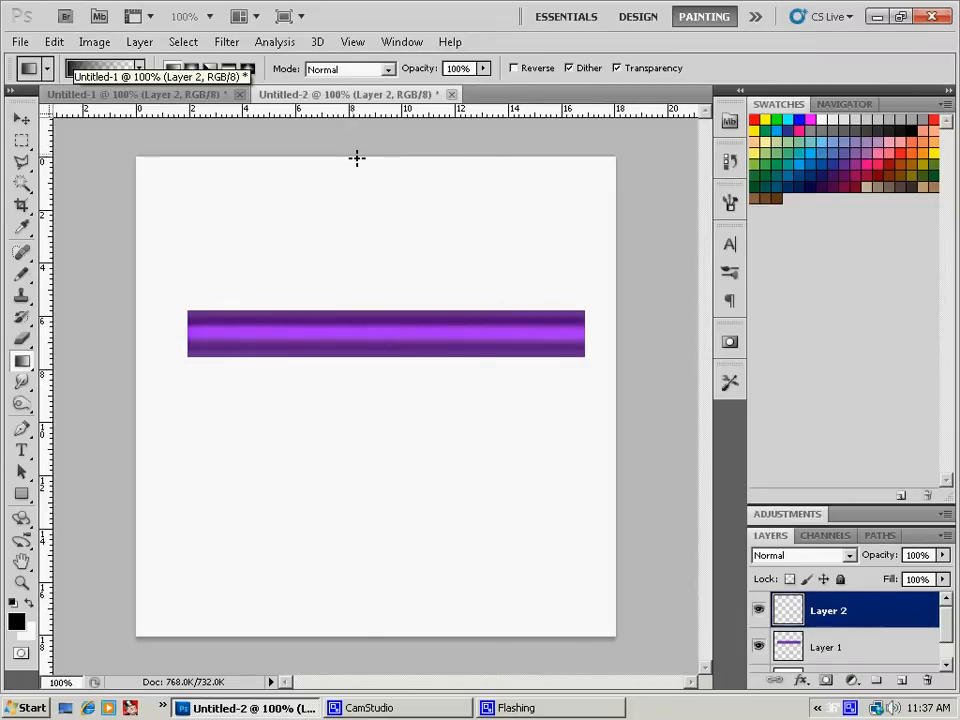
{"action": "left_click_drag", "start_coordinate": [355, 158], "coordinate": [362, 178]}
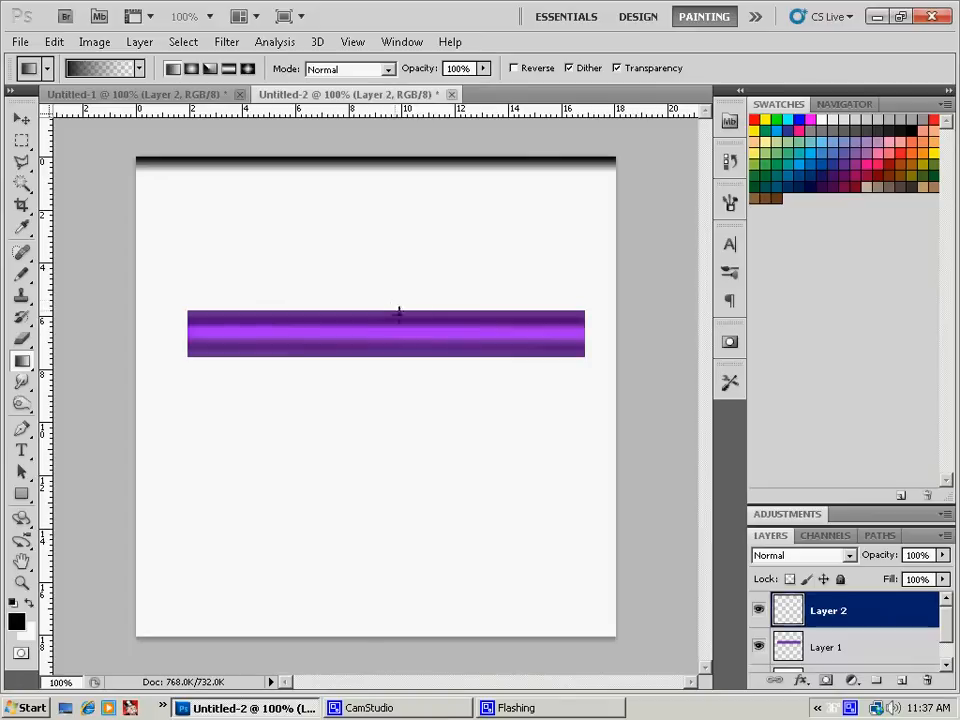
Move the black gradient strip down onto the upper edge of the purple bar.
{"action": "left_click", "coordinate": [21, 118]}
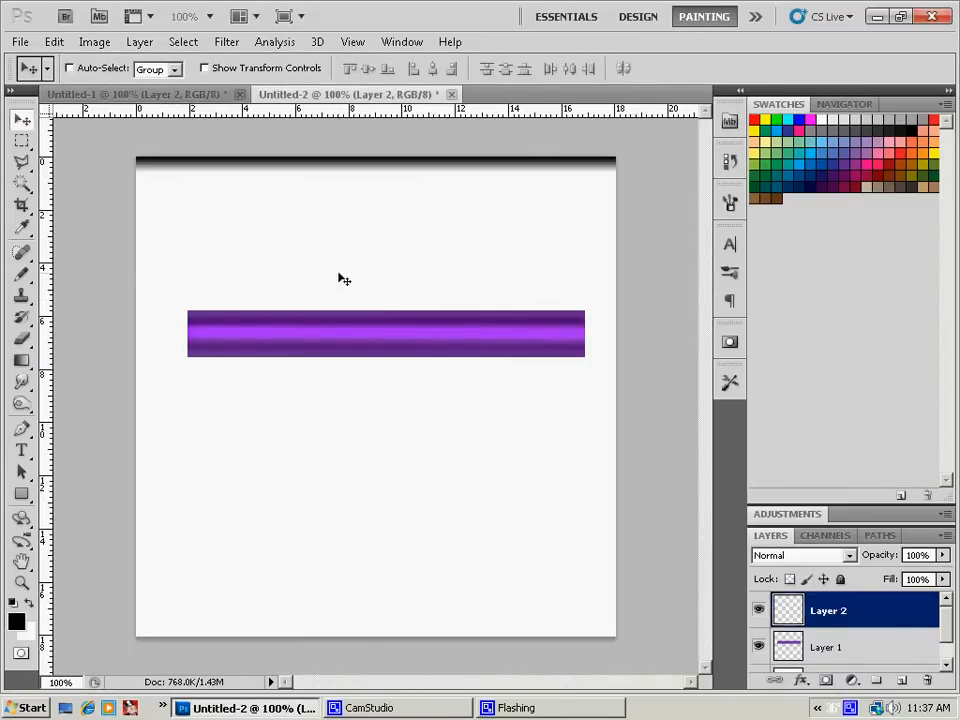
{"action": "left_click_drag", "start_coordinate": [360, 163], "coordinate": [369, 306]}
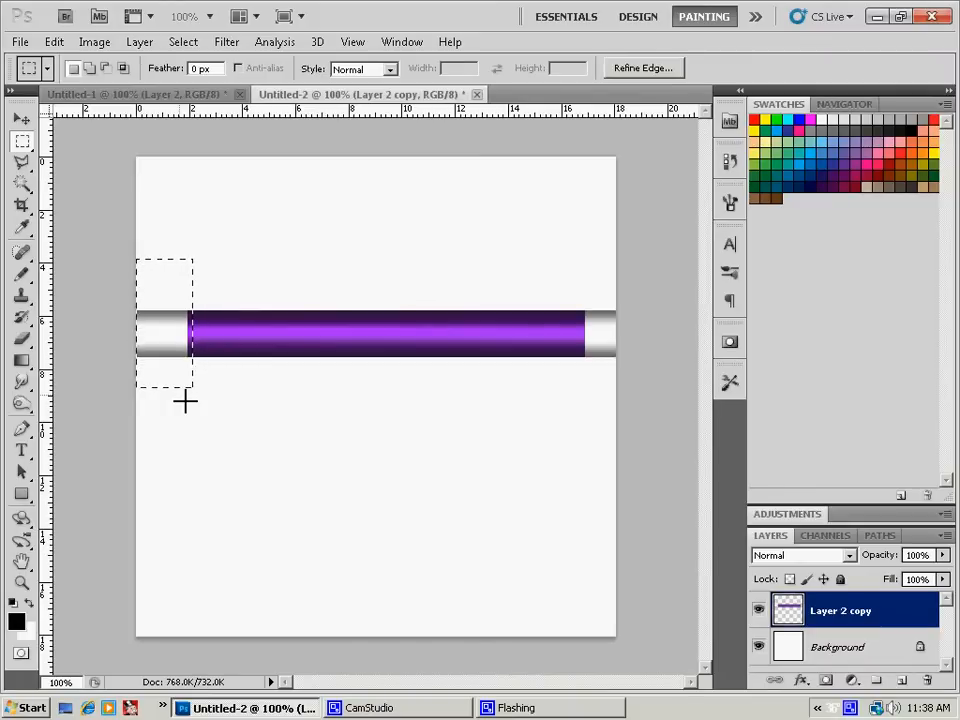
Delete the gray gradient overhang beyond both ends of the purple bar and deselect.
{"action": "key", "text": "Delete"}
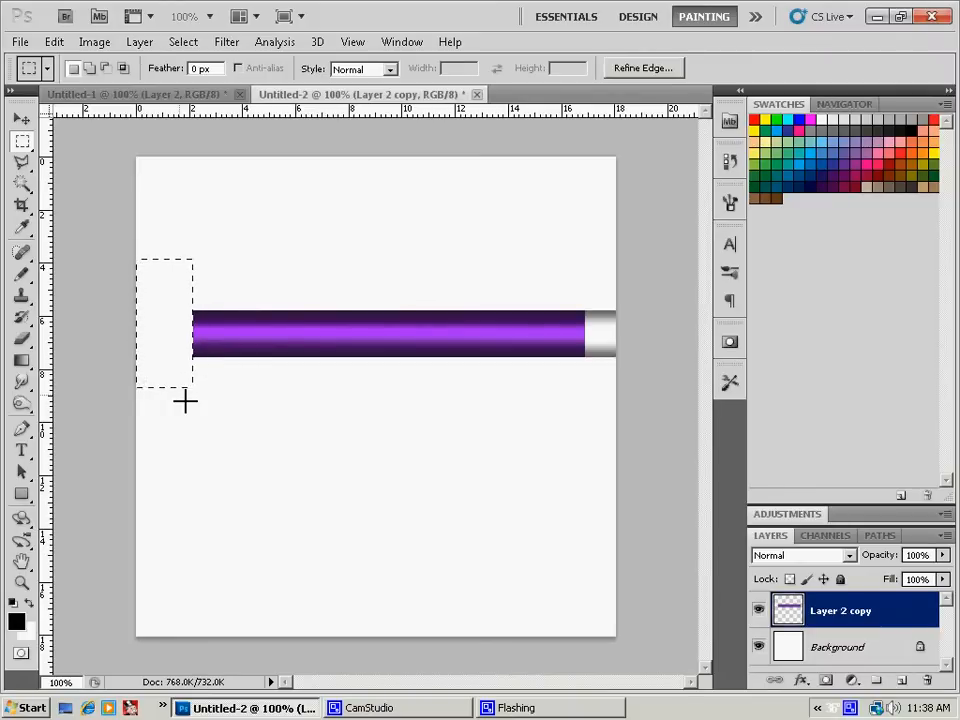
{"action": "mouse_move", "coordinate": [572, 293]}
{"action": "left_mouse_down"}
{"action": "mouse_move", "coordinate": [574, 311]}
{"action": "mouse_move", "coordinate": [672, 367]}
{"action": "left_mouse_up"}
{"action": "key", "text": "Delete"}
{"action": "key", "text": "ctrl+d"}
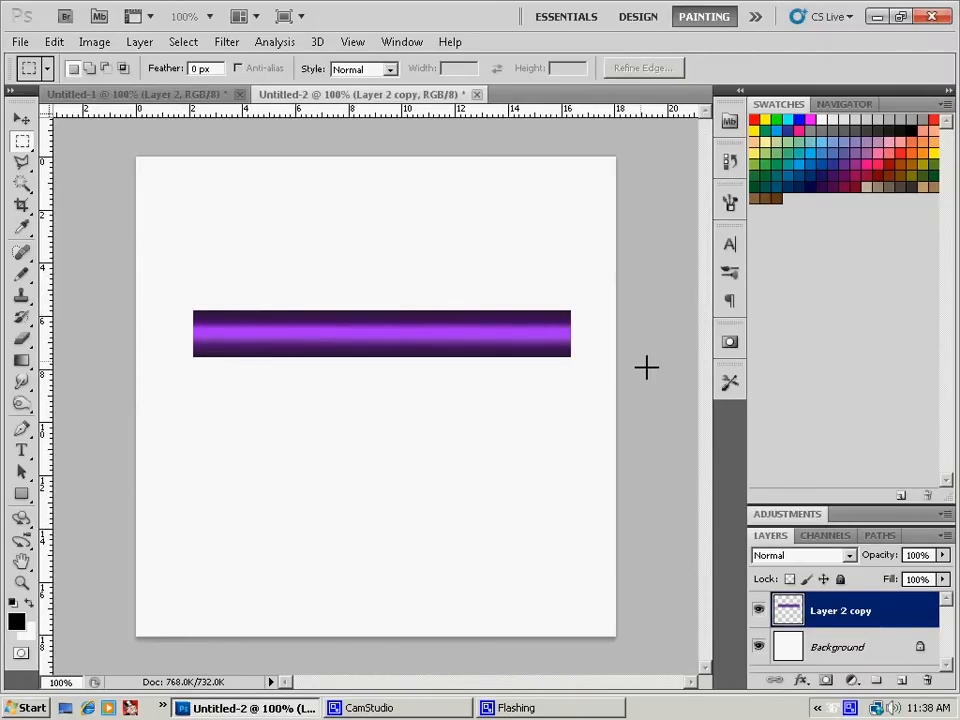
Create a new document 3 pixels wide and 3 pixels high.
{"action": "left_click", "coordinate": [20, 42]}
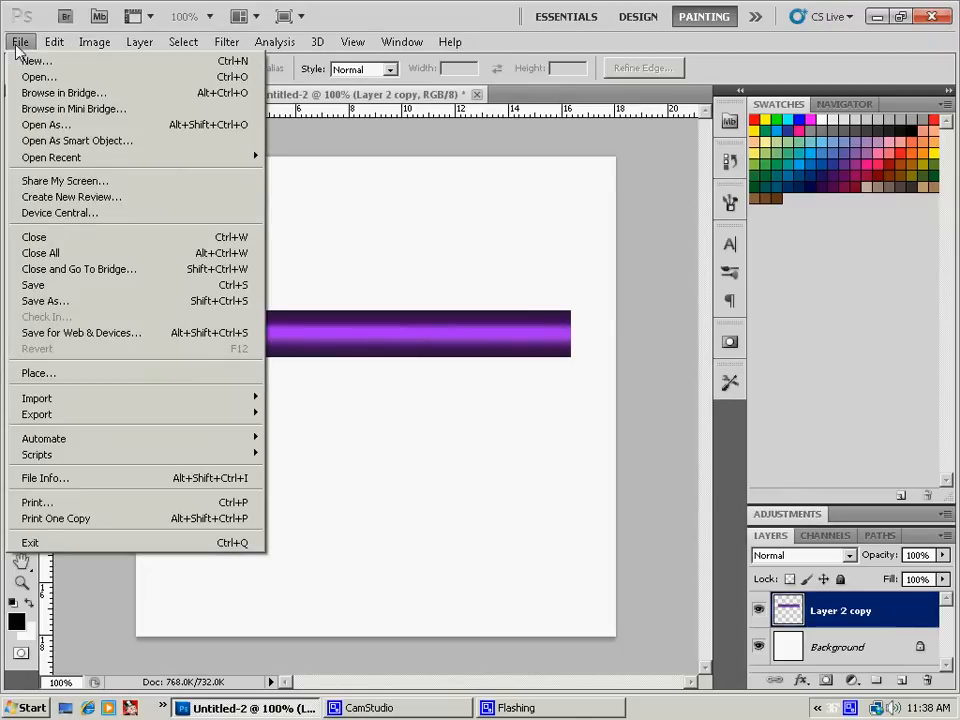
{"action": "left_click", "coordinate": [36, 61]}
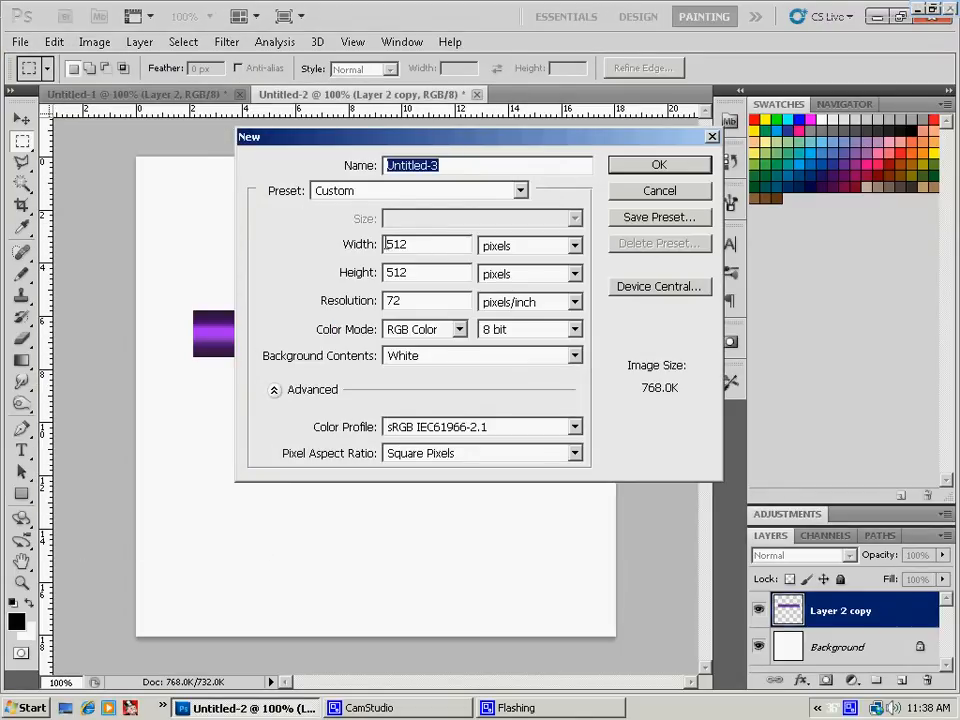
{"action": "key", "text": "Tab"}
{"action": "type", "text": "3"}
{"action": "key", "text": "Tab"}
{"action": "type", "text": "2"}
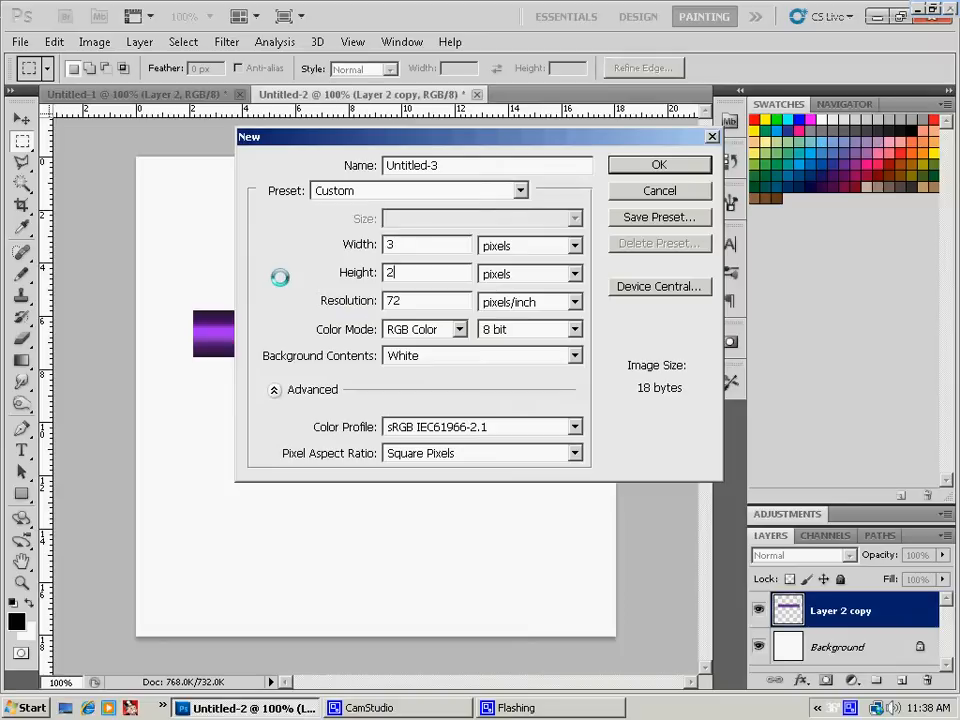
{"action": "key", "text": "BackSpace"}
{"action": "type", "text": "3"}
{"action": "left_click", "coordinate": [655, 165]}
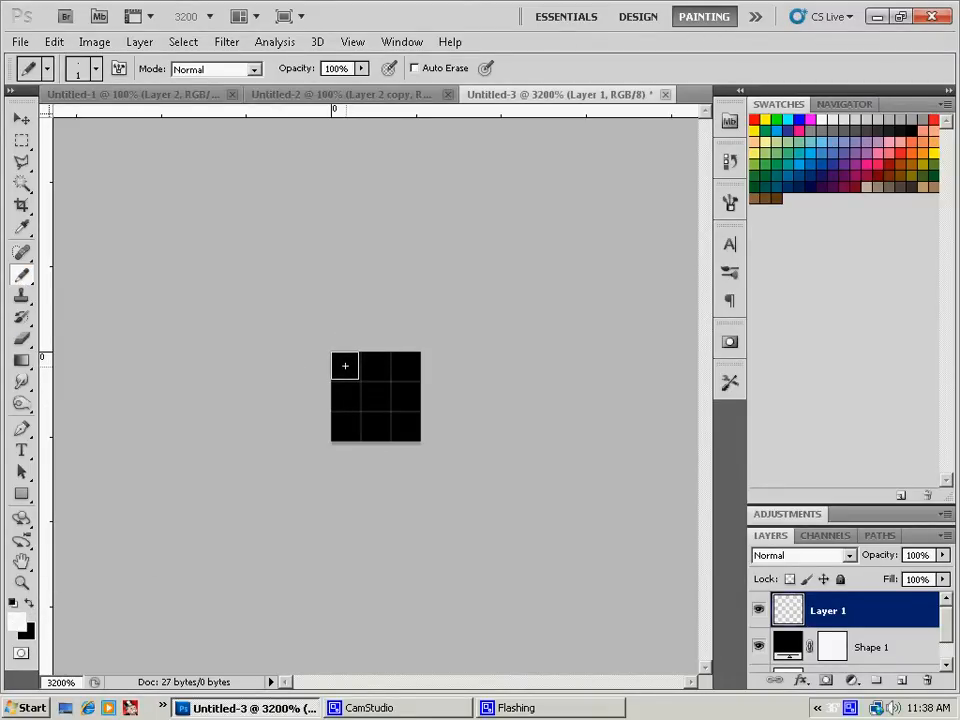
Paint the top-left, top-right, center and bottom-left pixels white with the Pencil on Layer 1.
{"action": "left_click", "coordinate": [345, 366]}
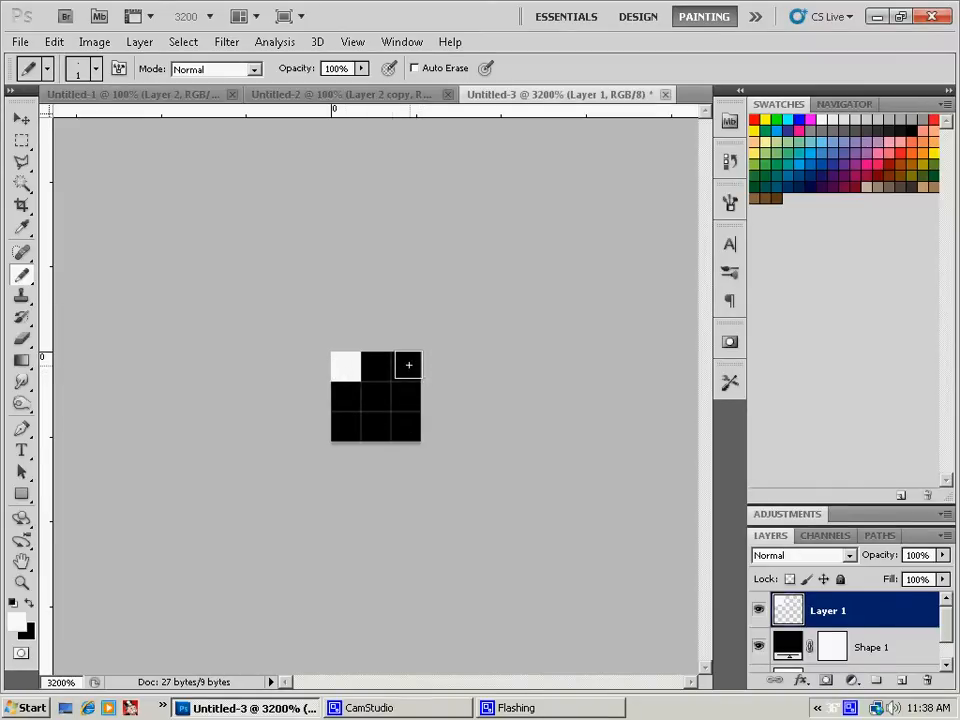
{"action": "left_click", "coordinate": [407, 366]}
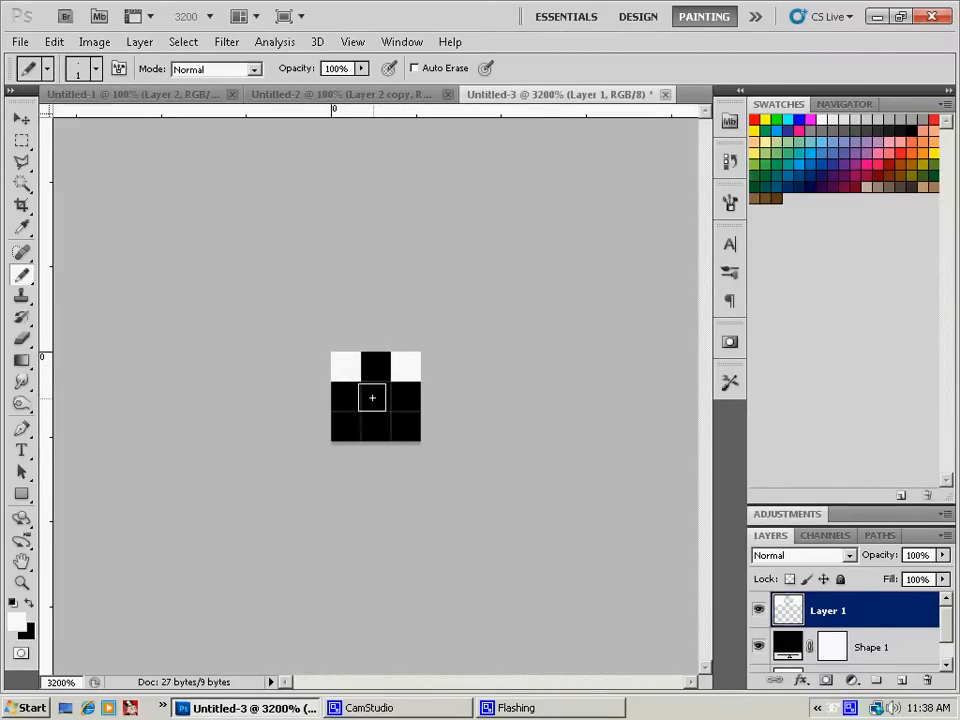
{"action": "left_click", "coordinate": [374, 394]}
{"action": "left_click", "coordinate": [345, 425]}
{"action": "left_click", "coordinate": [907, 648]}
{"action": "right_click", "coordinate": [907, 648]}
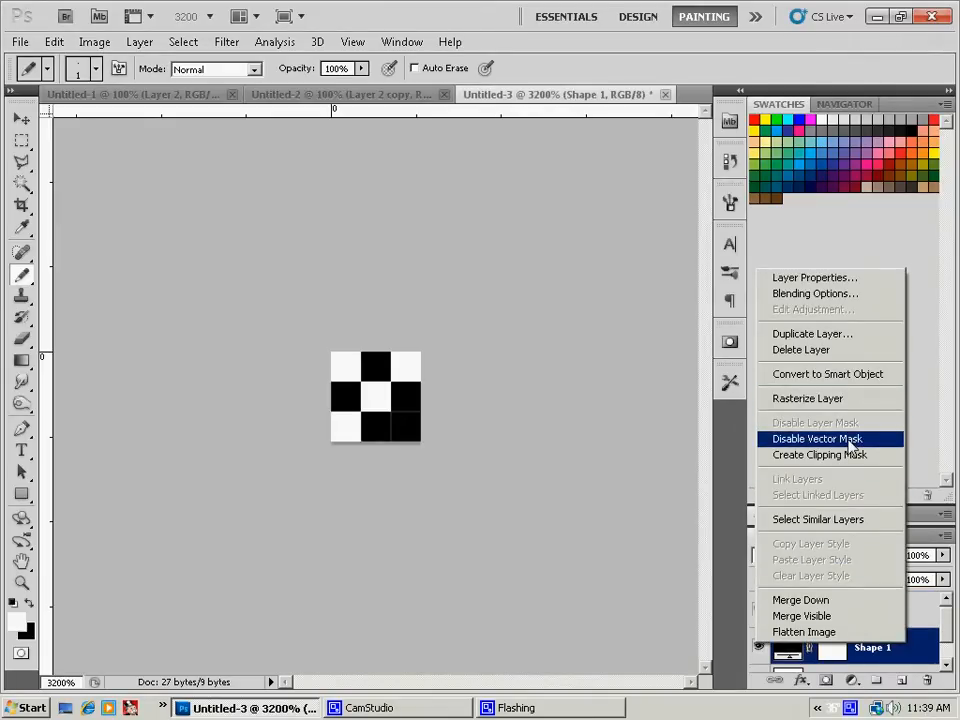
{"action": "left_click", "coordinate": [836, 334]}
{"action": "left_click", "coordinate": [651, 218]}
{"action": "mouse_move", "coordinate": [945, 628]}
{"action": "left_mouse_down"}
{"action": "mouse_move", "coordinate": [949, 650]}
{"action": "mouse_move", "coordinate": [951, 632]}
{"action": "left_mouse_up"}
{"action": "right_click", "coordinate": [845, 645]}
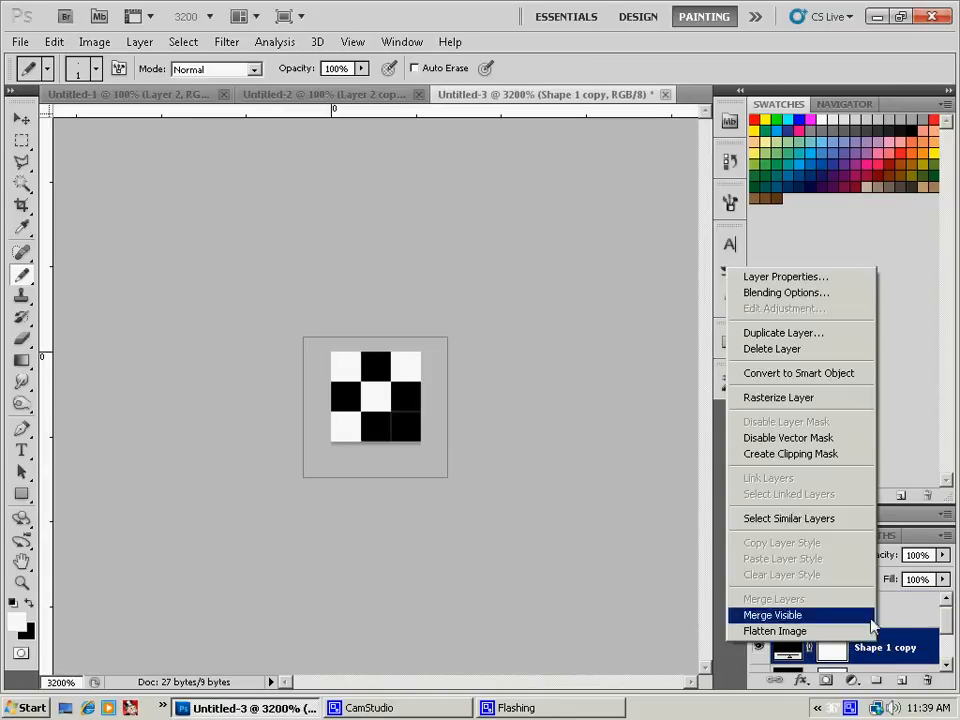
{"action": "left_click", "coordinate": [771, 349]}
{"action": "left_click", "coordinate": [416, 279]}
Delete the black Shape 1 layer and hide the Background layer.
{"action": "right_click", "coordinate": [862, 647]}
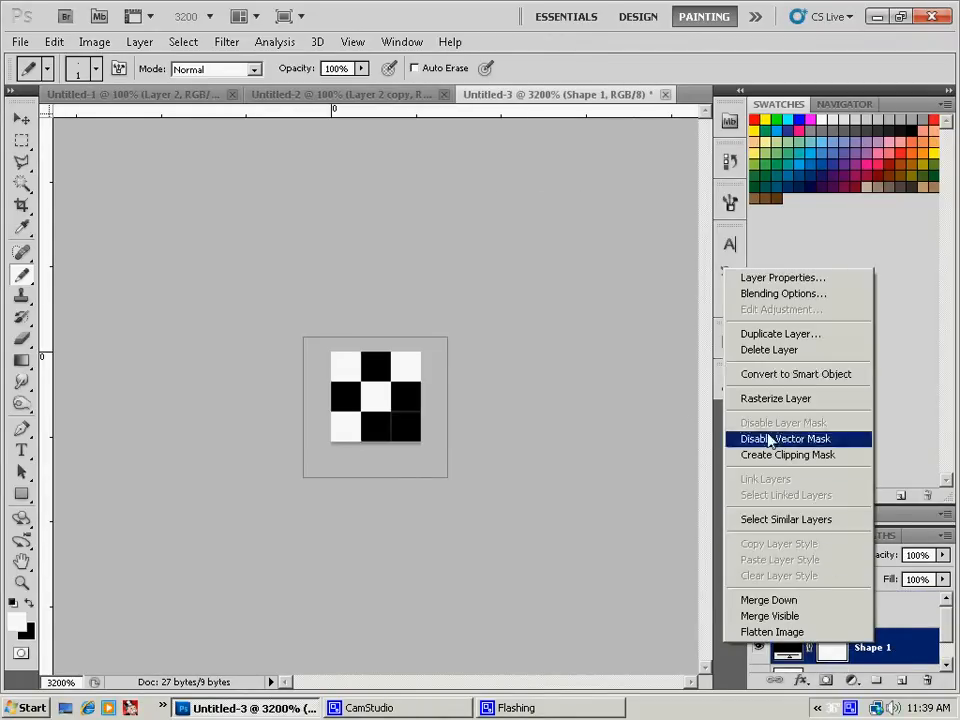
{"action": "left_click", "coordinate": [773, 348]}
{"action": "left_click", "coordinate": [416, 279]}
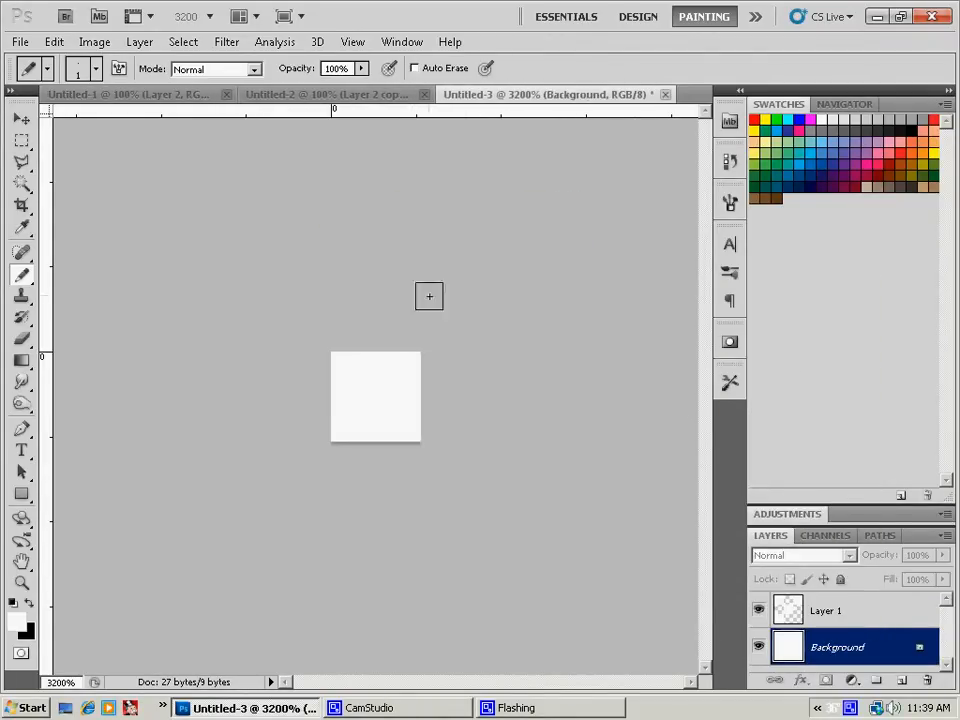
{"action": "left_click", "coordinate": [759, 647]}
Define the white pixel arrangement as a pattern named RibbonCheck.
{"action": "left_click", "coordinate": [54, 42]}
{"action": "left_click", "coordinate": [112, 457]}
{"action": "type", "text": "R"}
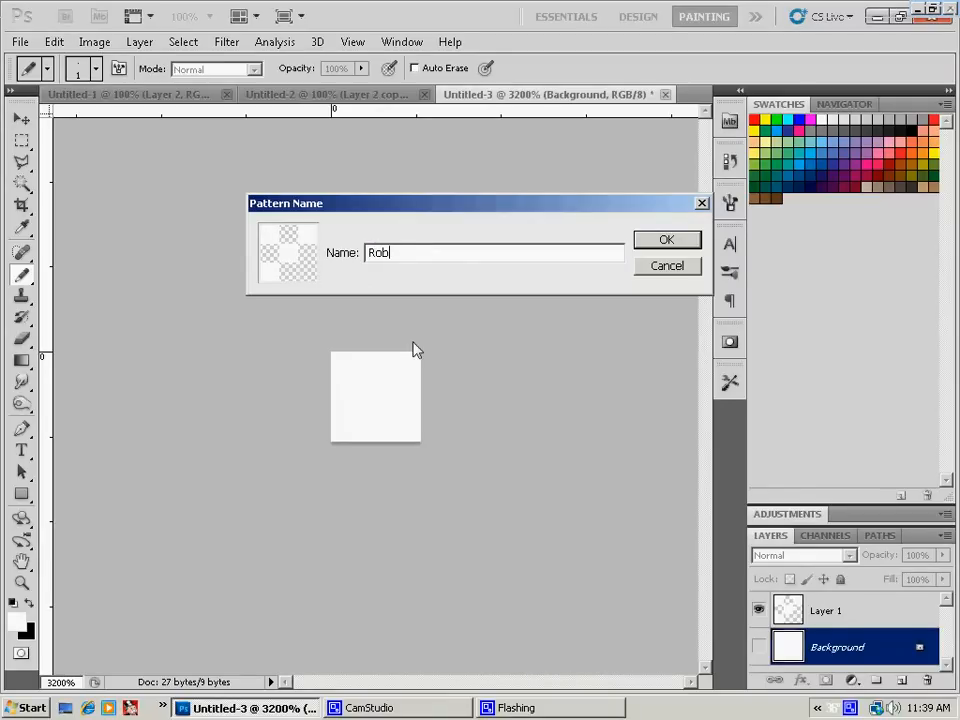
{"action": "type", "text": "ibbonCheck"}
{"action": "left_click", "coordinate": [670, 240]}
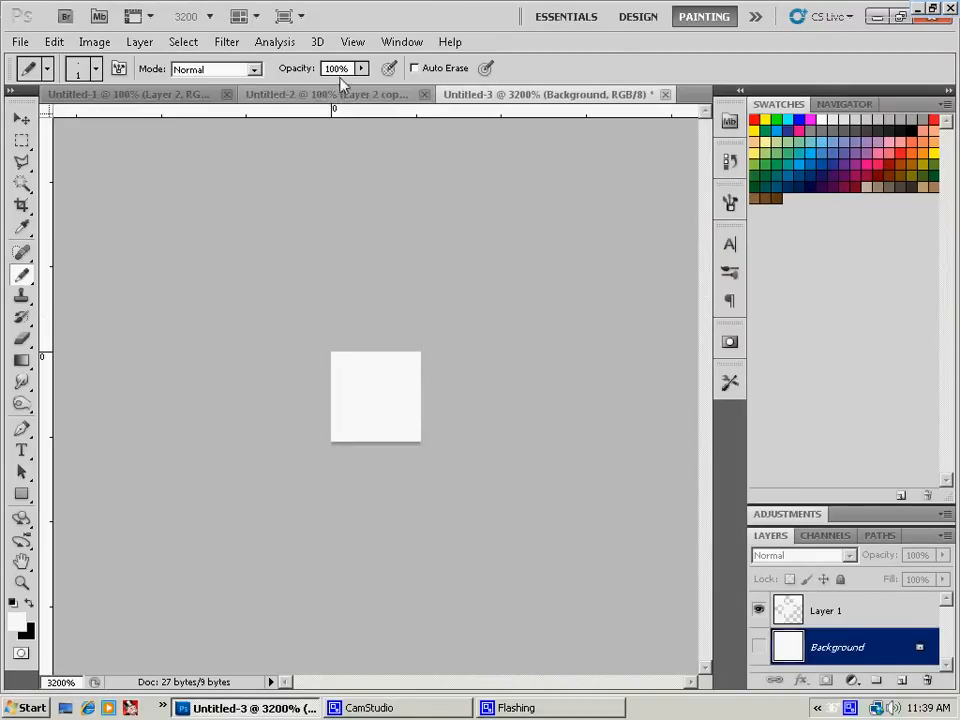
Load the outline of the purple ribbon bar on Layer 2 copy in Untitled-2 as a selection.
{"action": "left_click", "coordinate": [343, 97]}
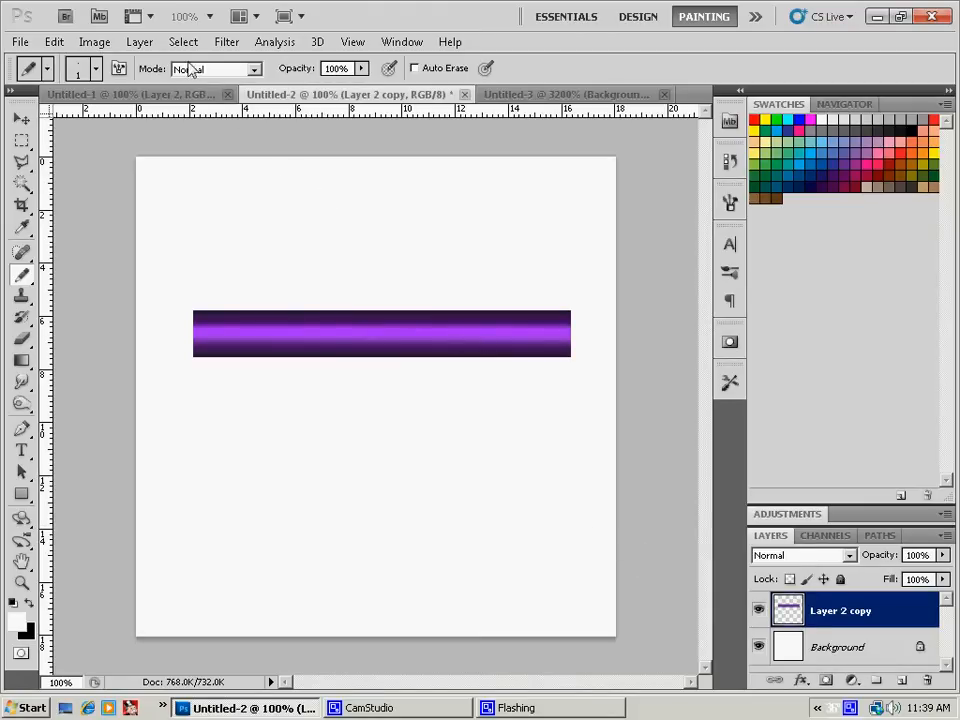
{"action": "left_click", "coordinate": [183, 44]}
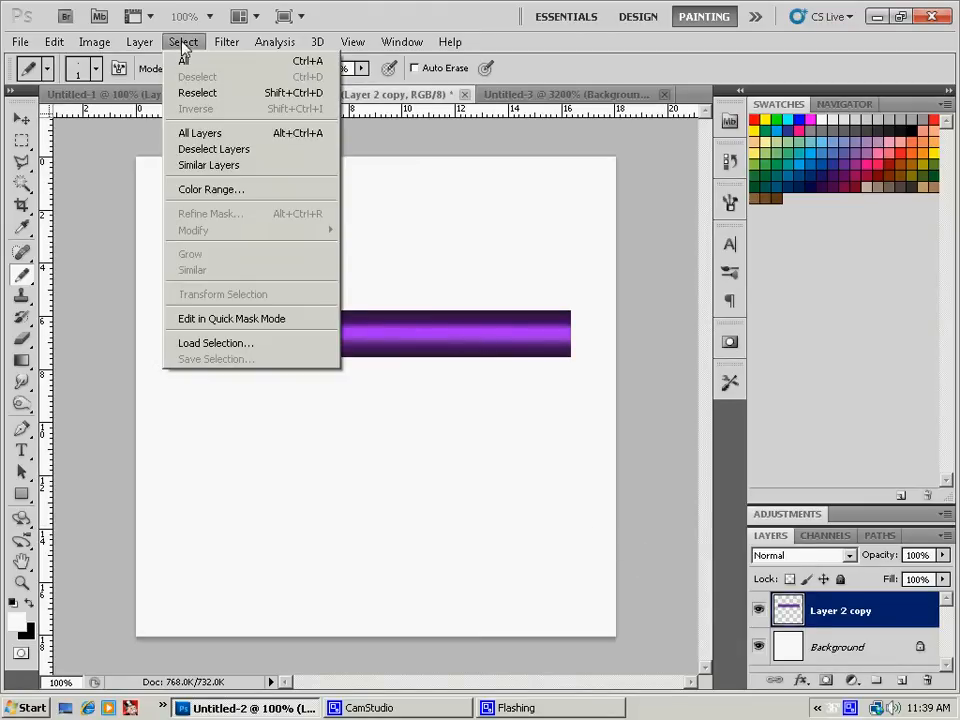
{"action": "left_click", "coordinate": [240, 346]}
{"action": "left_click", "coordinate": [631, 192]}
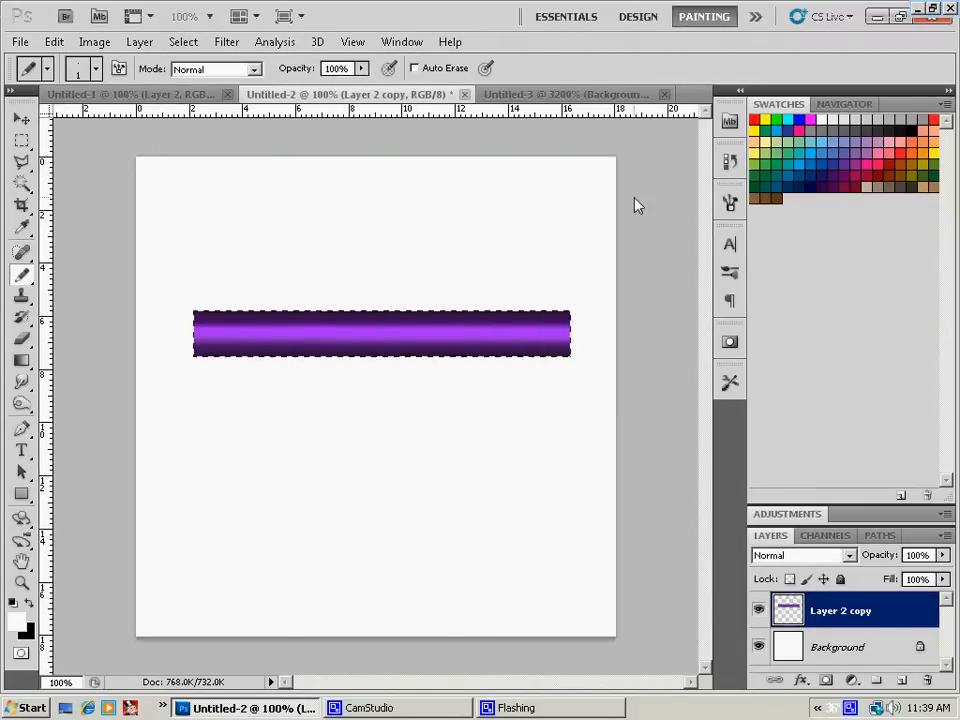
Fill the ribbon selection with the check pattern on a new layer, using Overlay blending at 75% opacity.
{"action": "left_click", "coordinate": [902, 680]}
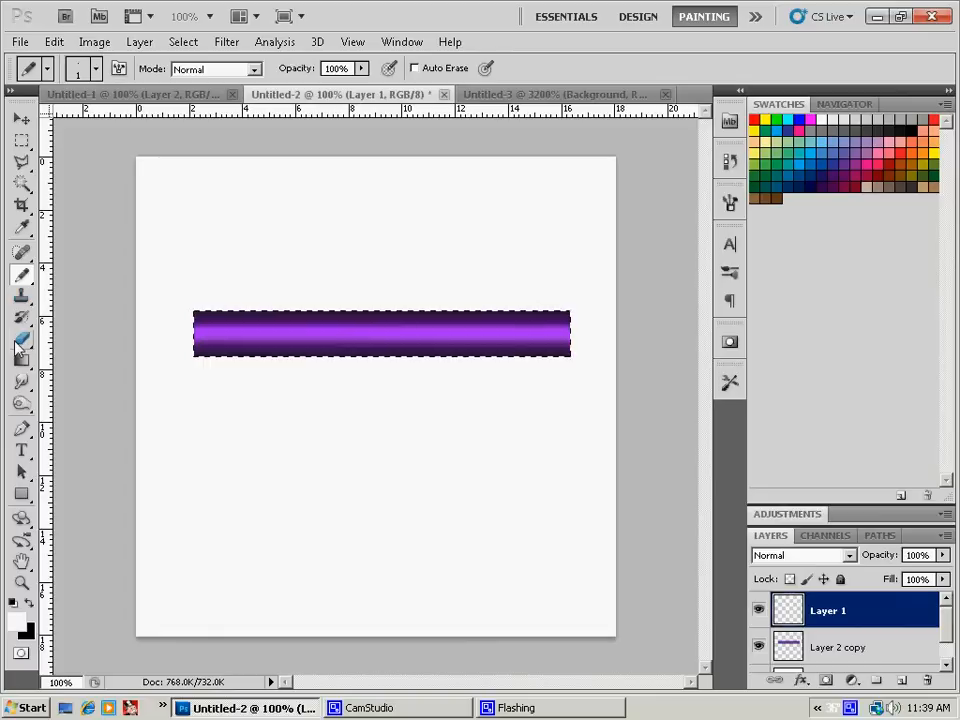
{"action": "left_click", "coordinate": [21, 360]}
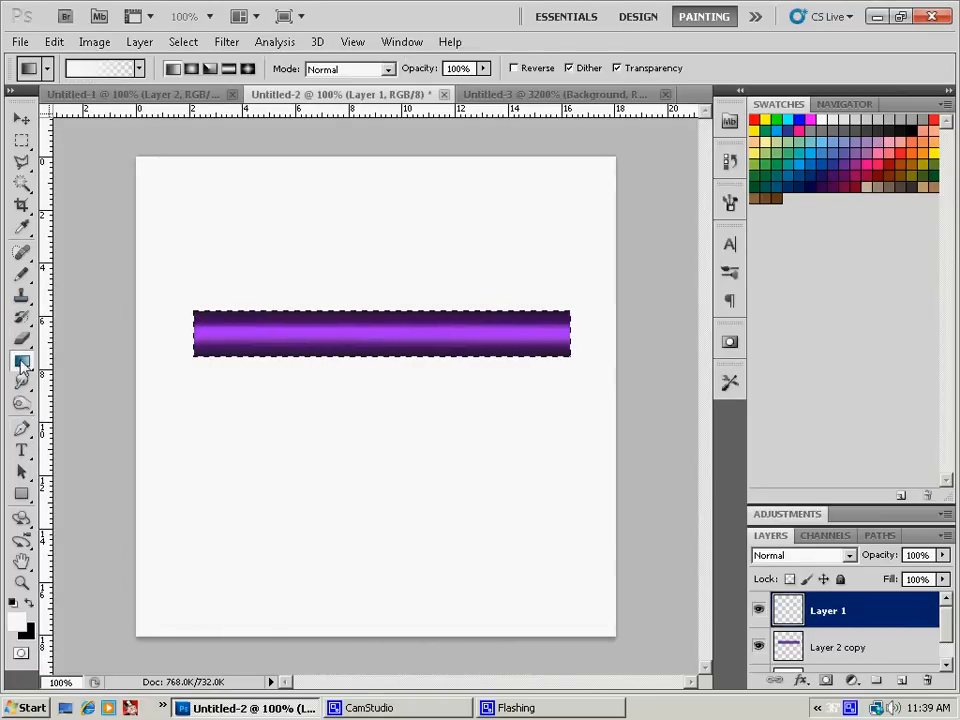
{"action": "right_click", "coordinate": [21, 360]}
{"action": "left_click", "coordinate": [64, 374]}
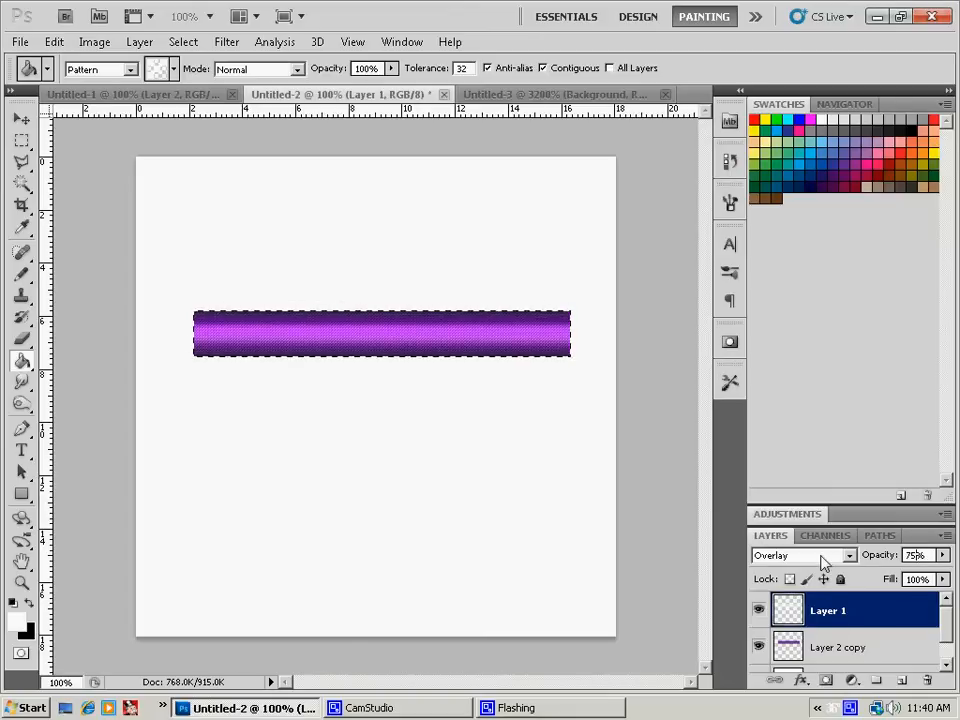
Apply a Motion Blur at 45° with a distance of 20 pixels to the pattern layer, and deselect the ribbon.
{"action": "left_click", "coordinate": [228, 42]}
{"action": "mouse_move", "coordinate": [273, 218]}
{"action": "mouse_move", "coordinate": [250, 199]}
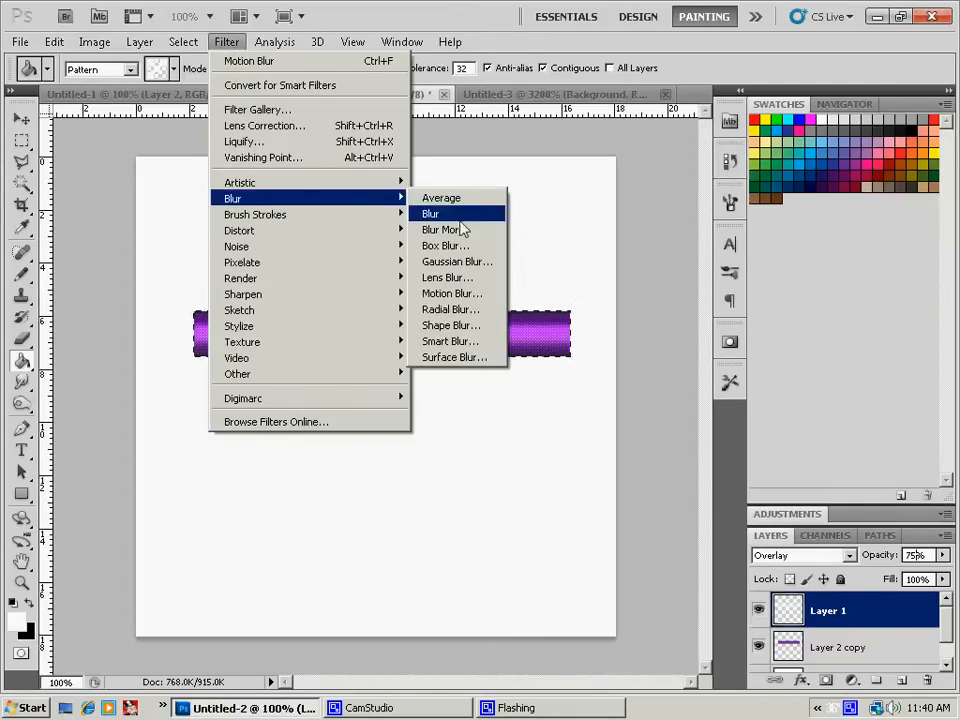
{"action": "left_click", "coordinate": [482, 294]}
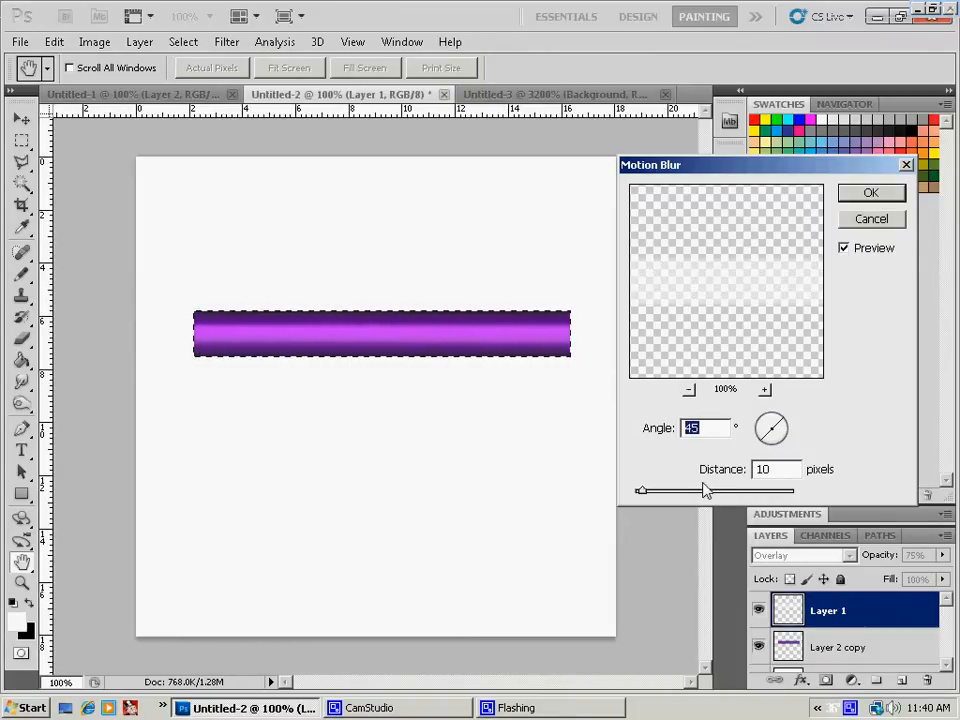
{"action": "key", "text": "Tab"}
{"action": "type", "text": "20"}
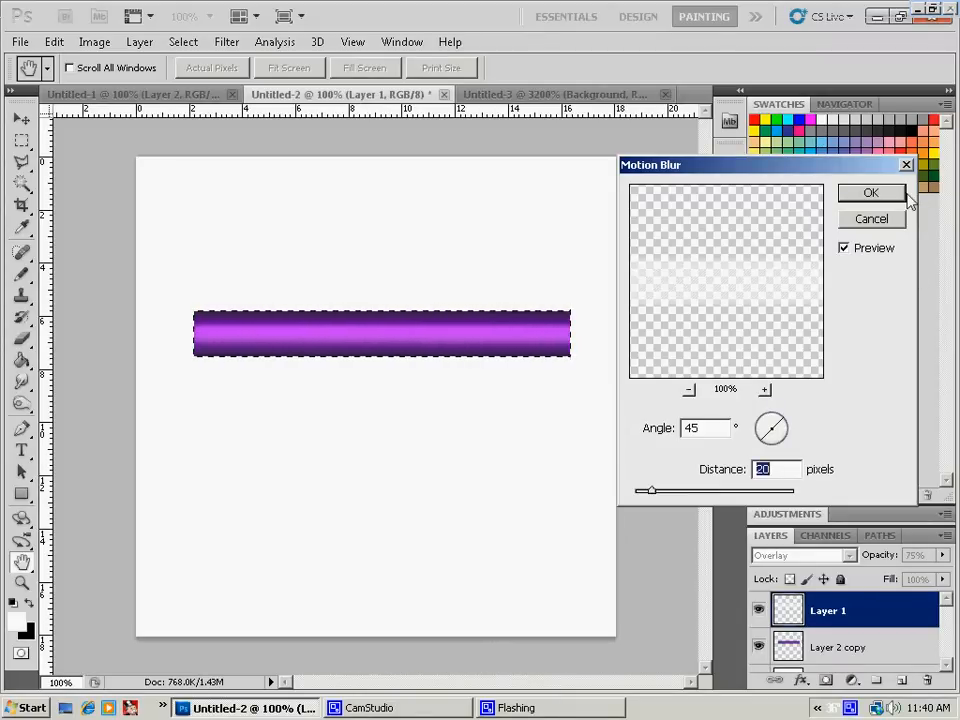
{"action": "left_click", "coordinate": [872, 194]}
{"action": "key", "text": "ctrl+d"}
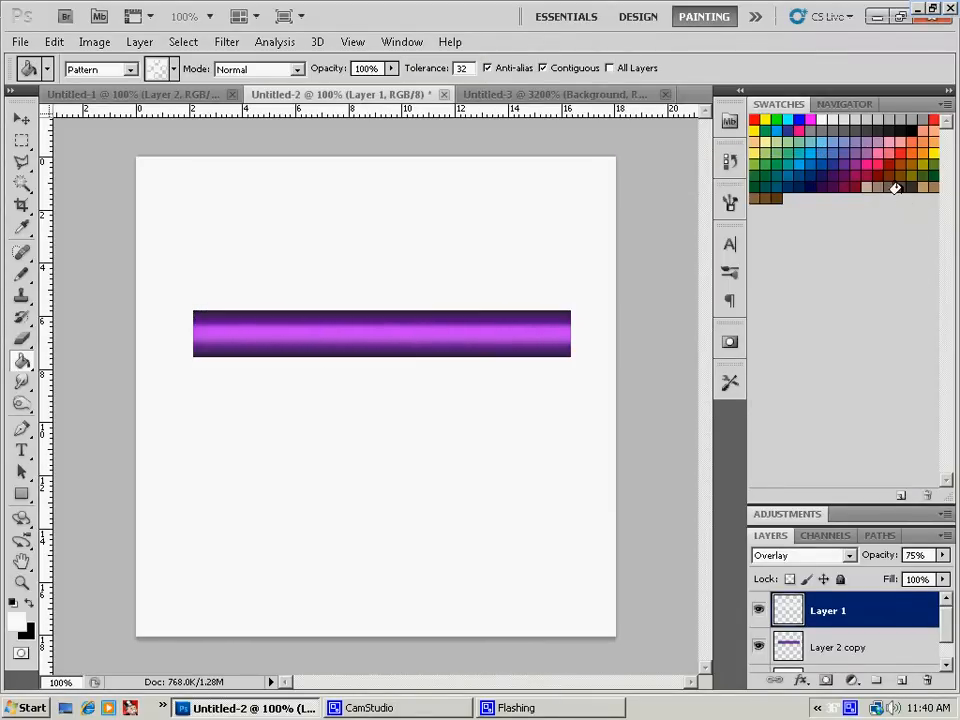
{"action": "key", "text": "ctrl+plus"}
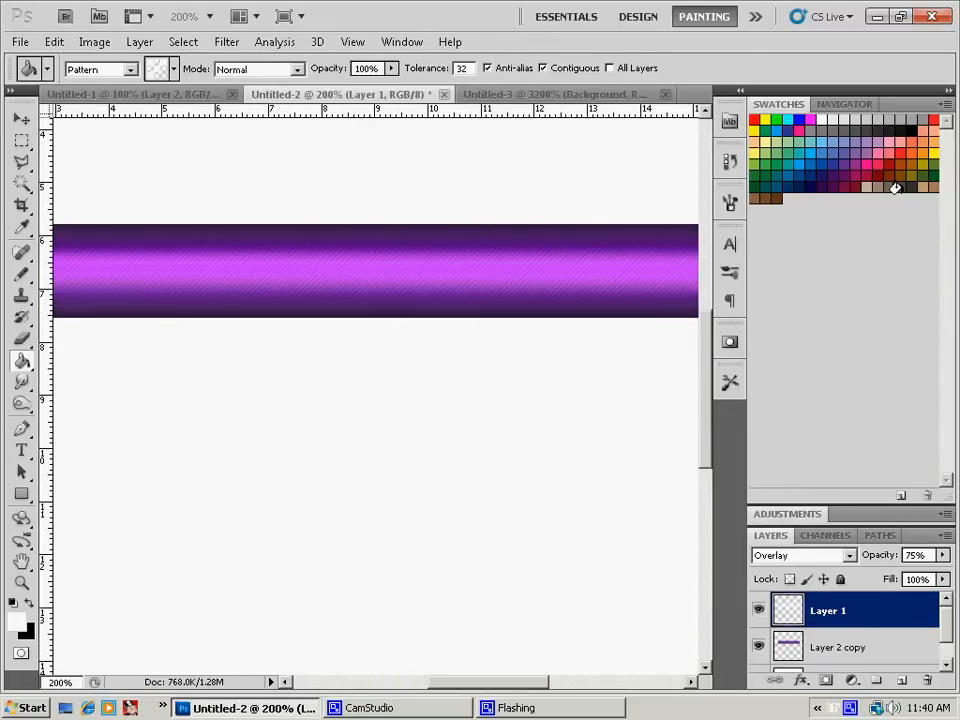
{"action": "key", "text": "ctrl+minus"}
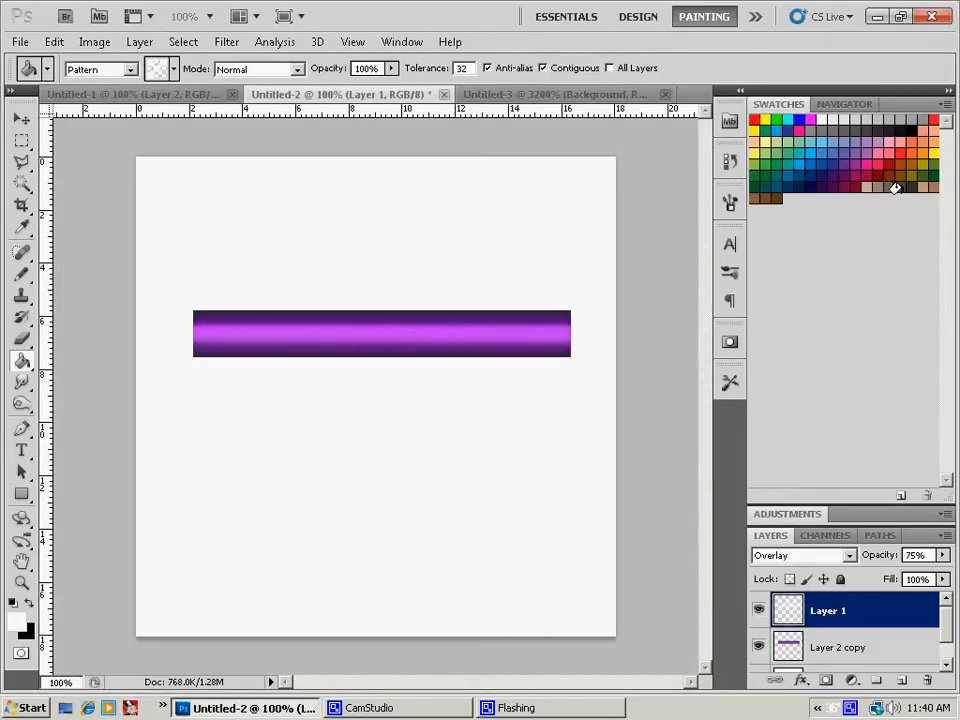